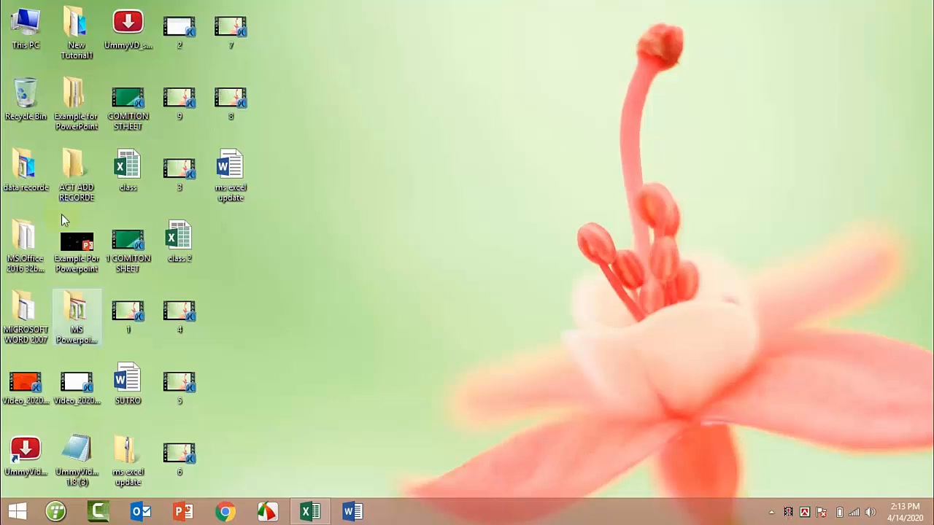
# Enter the headers Frist Name and Last Name in A1 and B1.
pyautogui.click(309, 512)
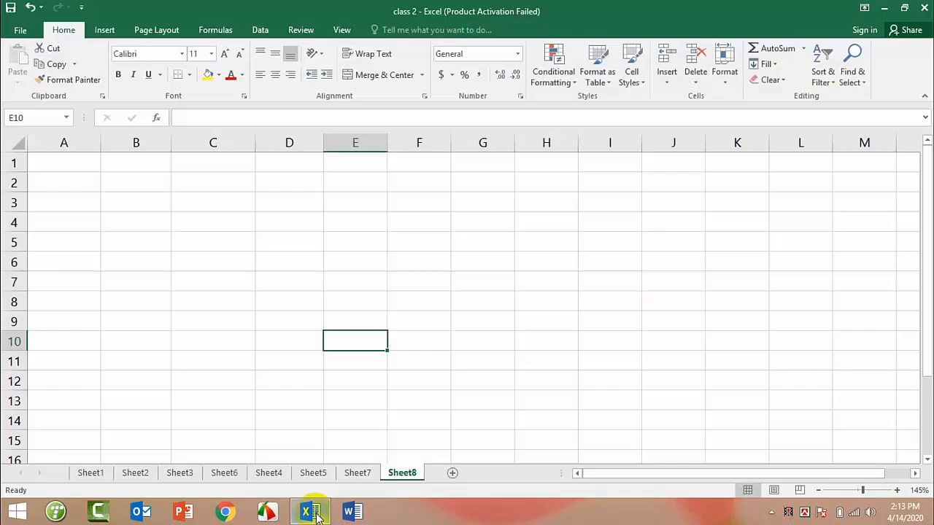
pyautogui.click(48, 162)
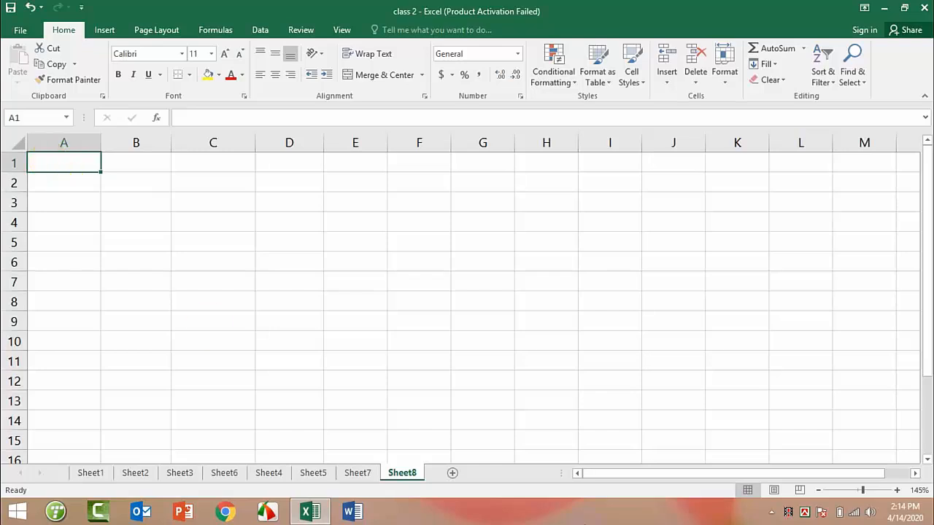
pyautogui.write('Fri')
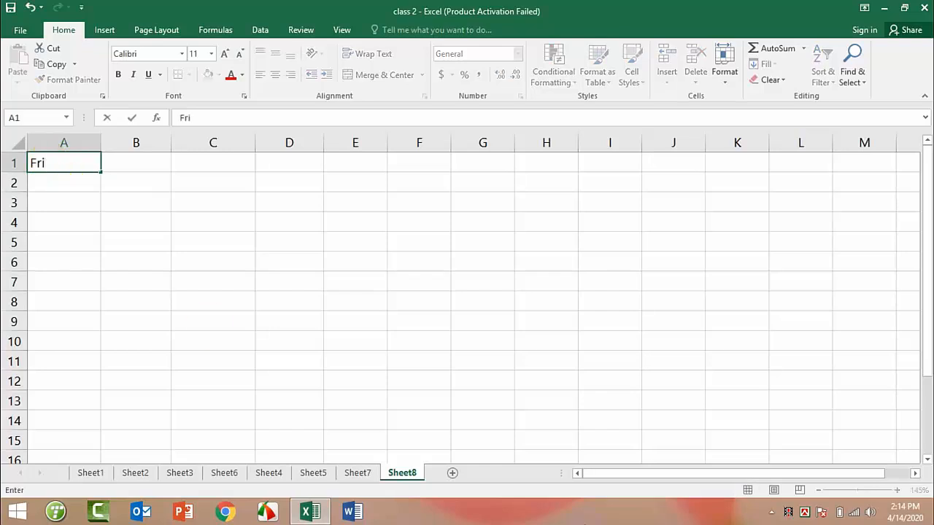
pyautogui.write('st Name')
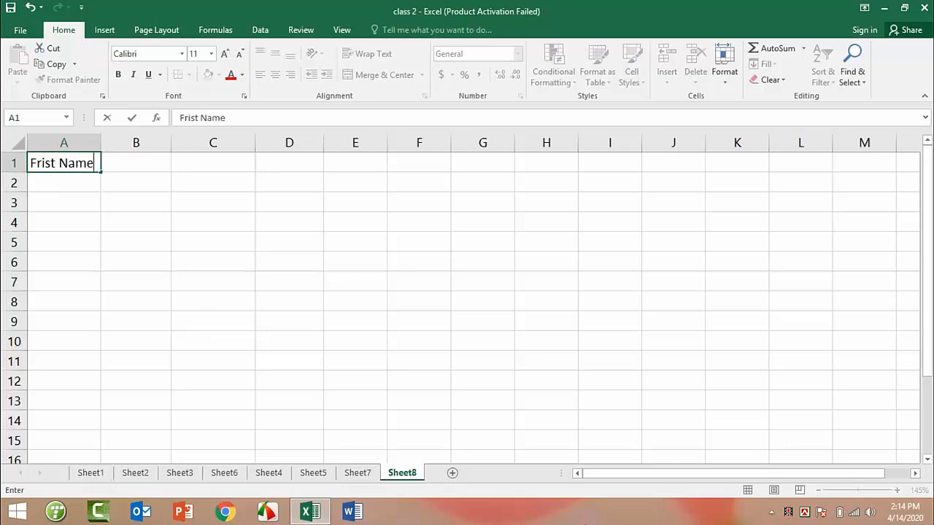
pyautogui.hotkey('ctrl', 'Return')
pyautogui.press('Right')
pyautogui.write('La')
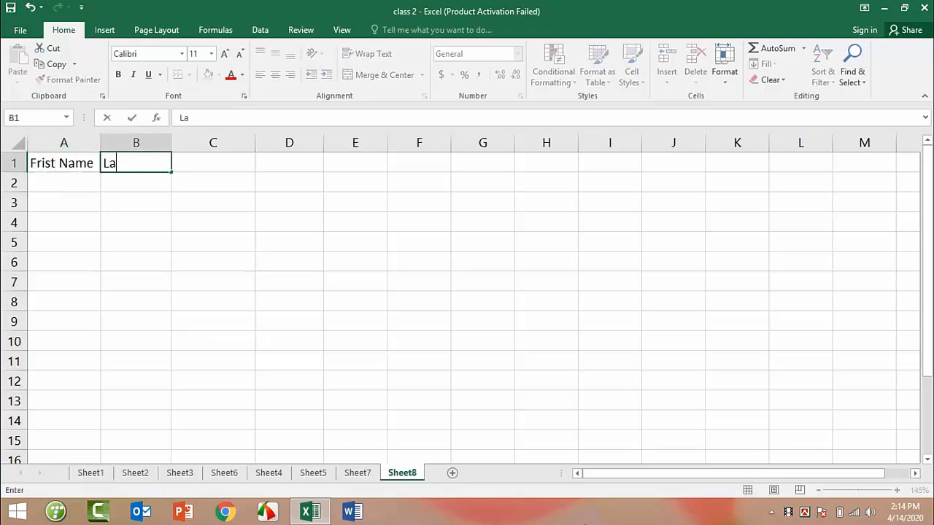
pyautogui.write('st Name')
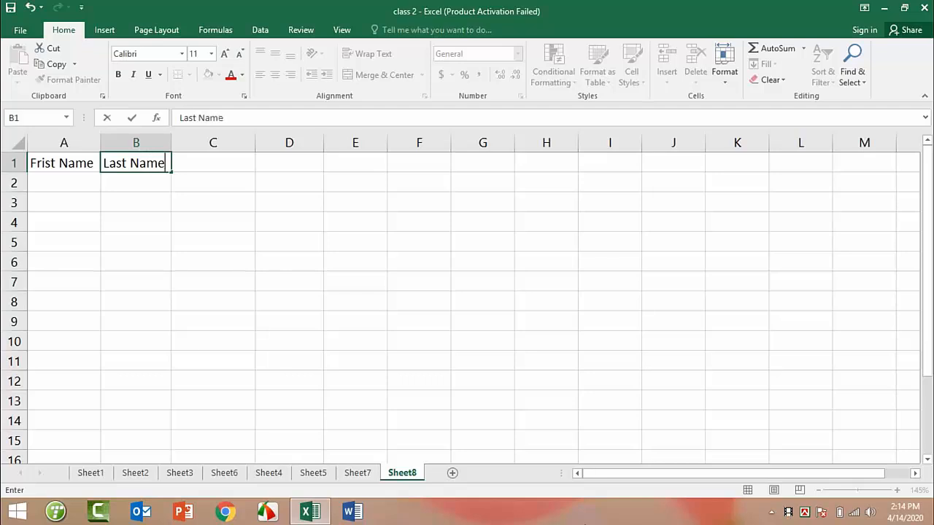
pyautogui.hotkey('ctrl', 'Return')
pyautogui.press('Right')
# Add the Date of Birth, Start Date and Age headers in C1:E1.
pyautogui.write('Da')
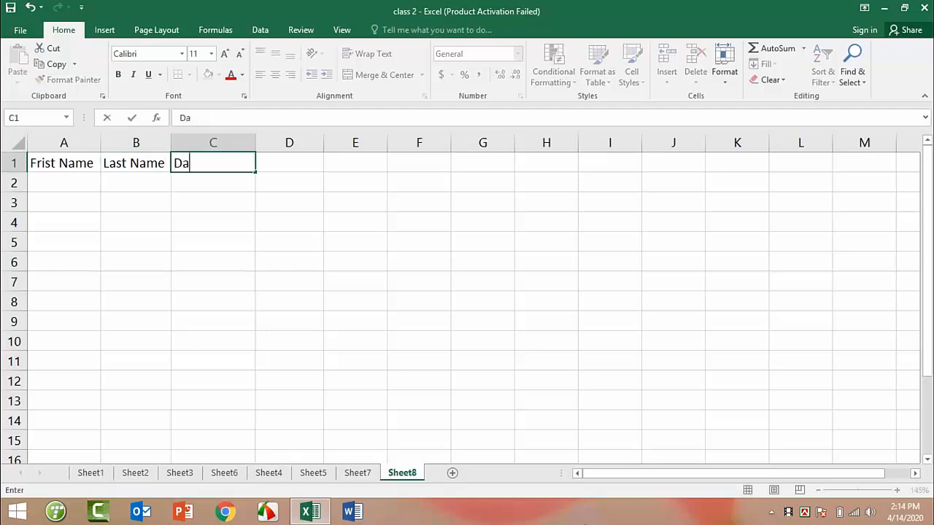
pyautogui.write('te of Bir')
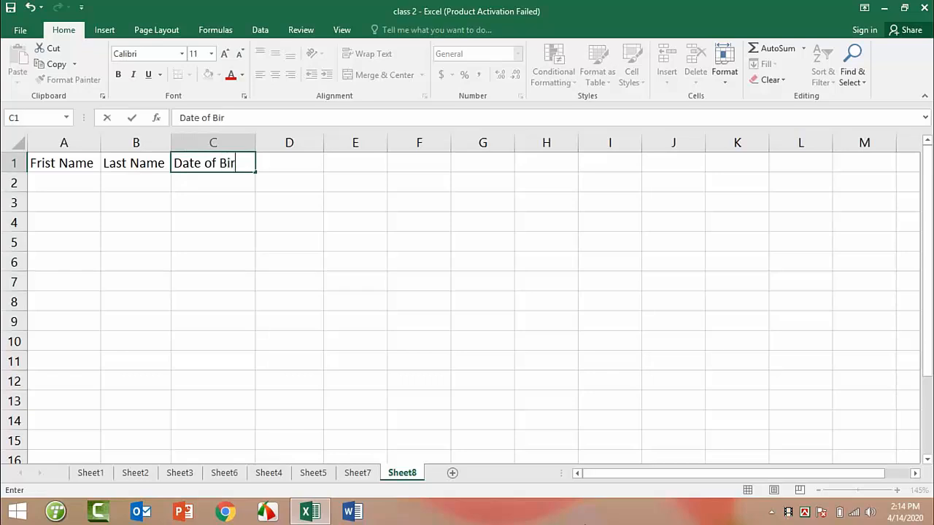
pyautogui.write('th')
pyautogui.press('Right')
pyautogui.write('St')
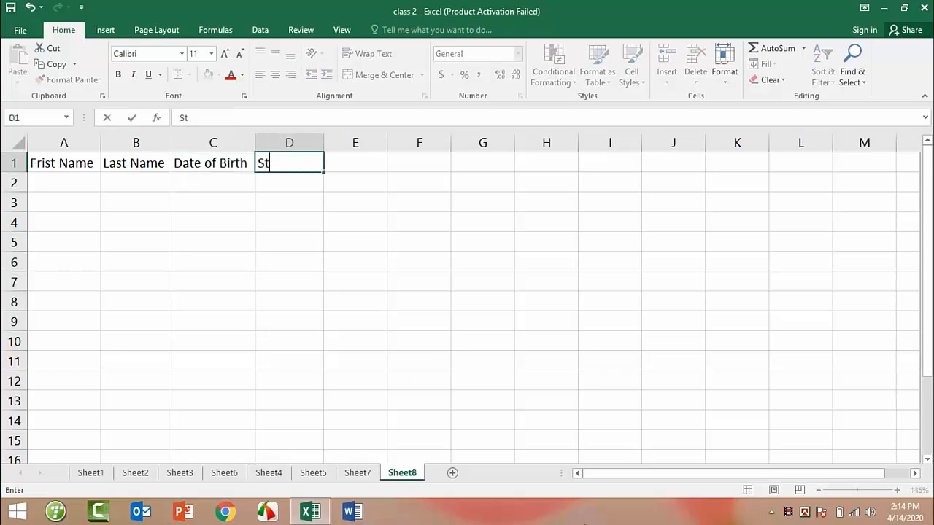
pyautogui.write('art Date')
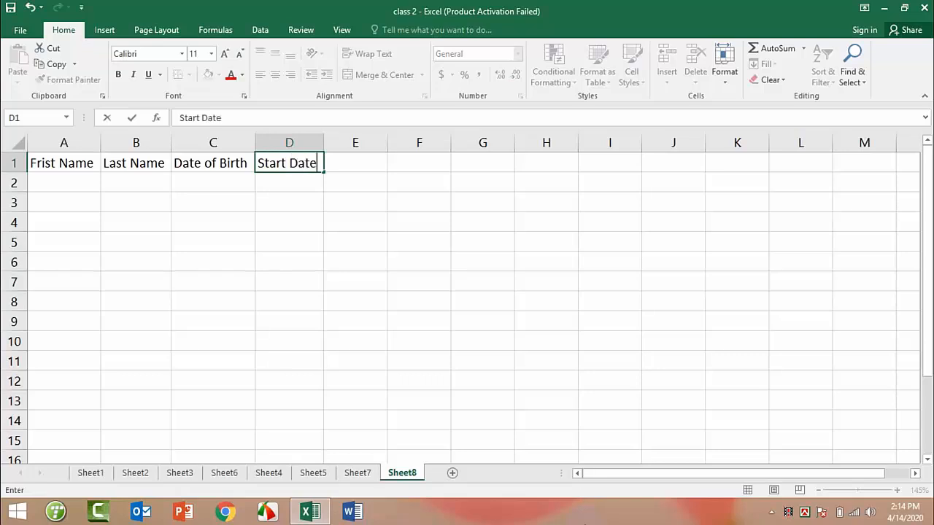
pyautogui.press('Right')
pyautogui.write('Age')
pyautogui.hotkey('ctrl', 'Return')
pyautogui.press('Return')
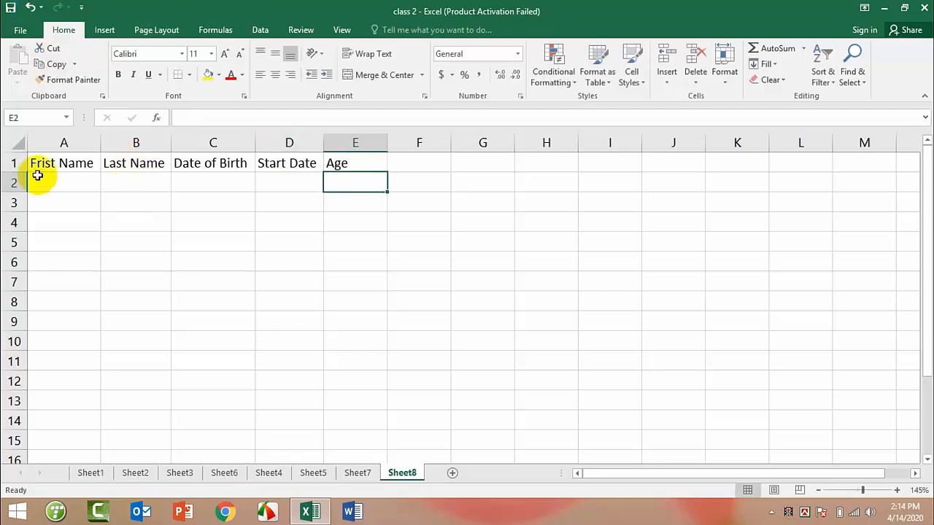
# Enter the first person's first and last name in A2 and B2.
pyautogui.keyDown('ctrl'); pyautogui.scroll(1, 60, 176); pyautogui.keyUp('ctrl')
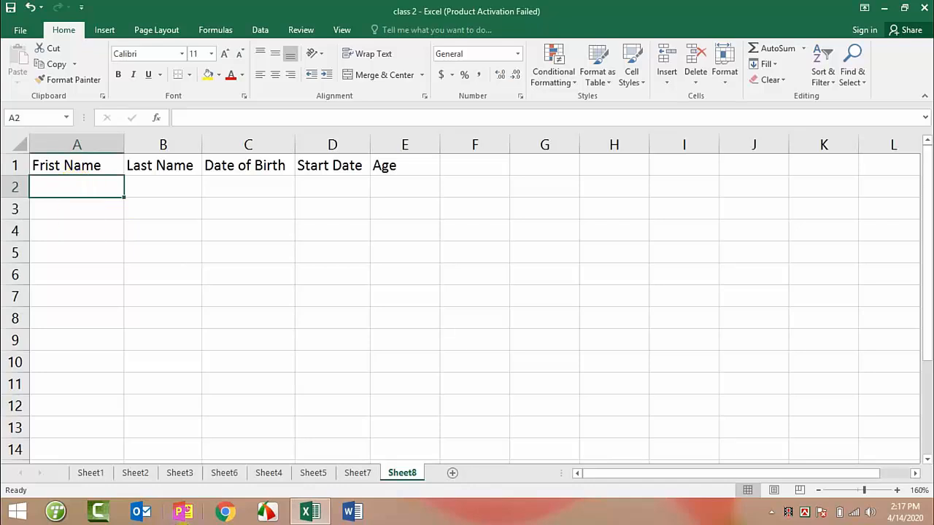
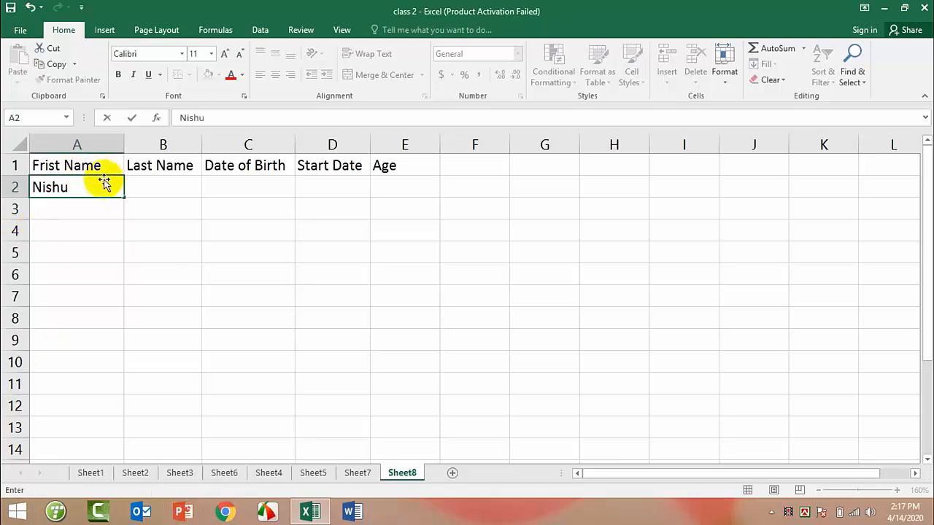
pyautogui.click(175, 190)
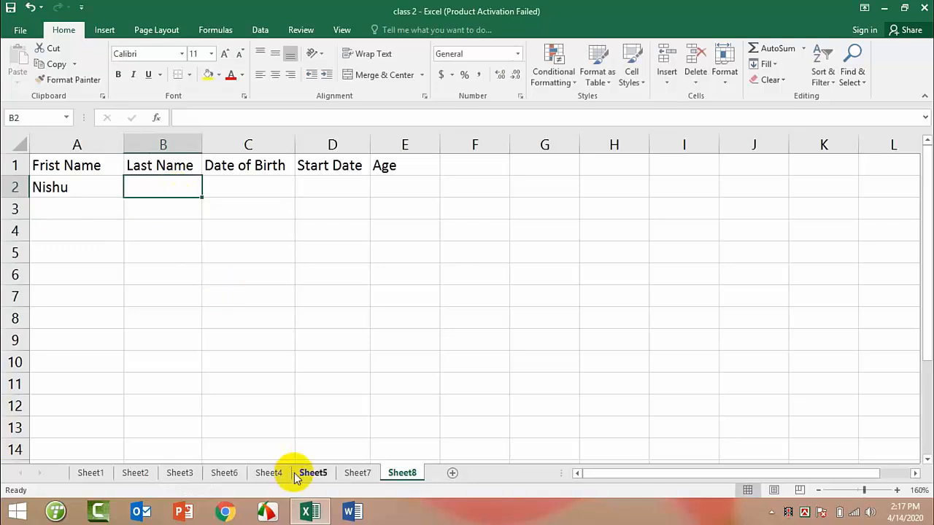
pyautogui.press('Return')
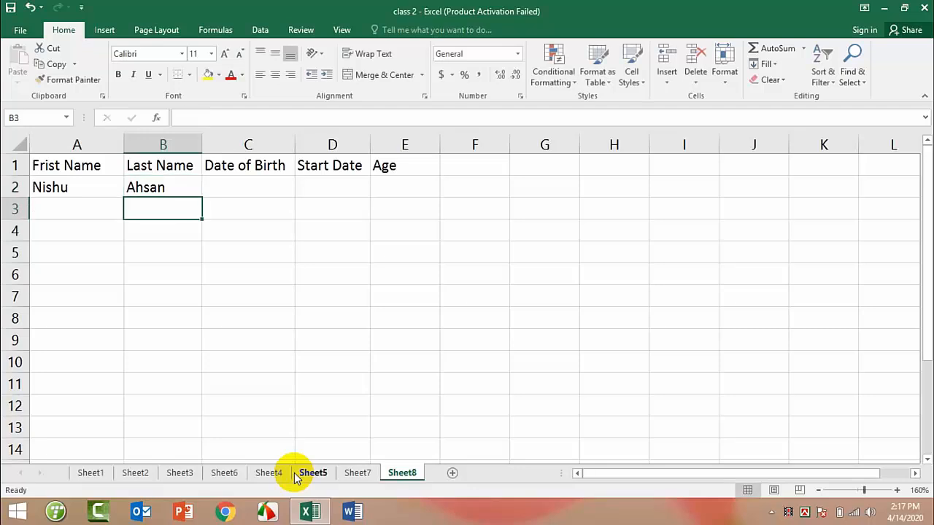
# Enter first and last names for the next two people in rows 3 and 4.
pyautogui.click(92, 207)
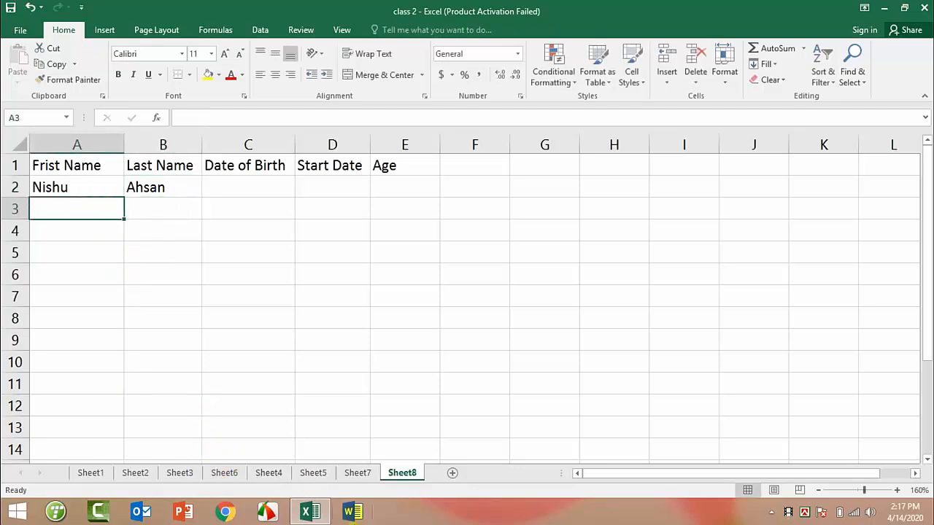
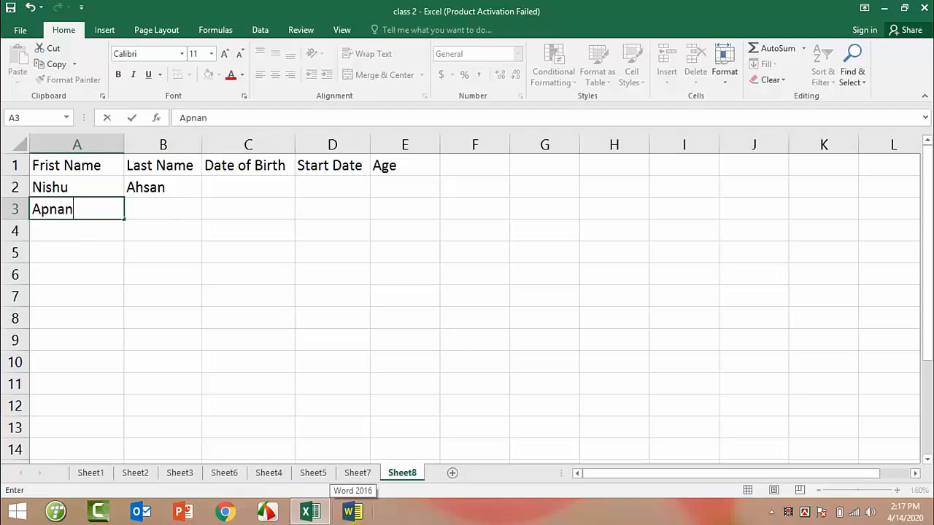
pyautogui.press('Tab')
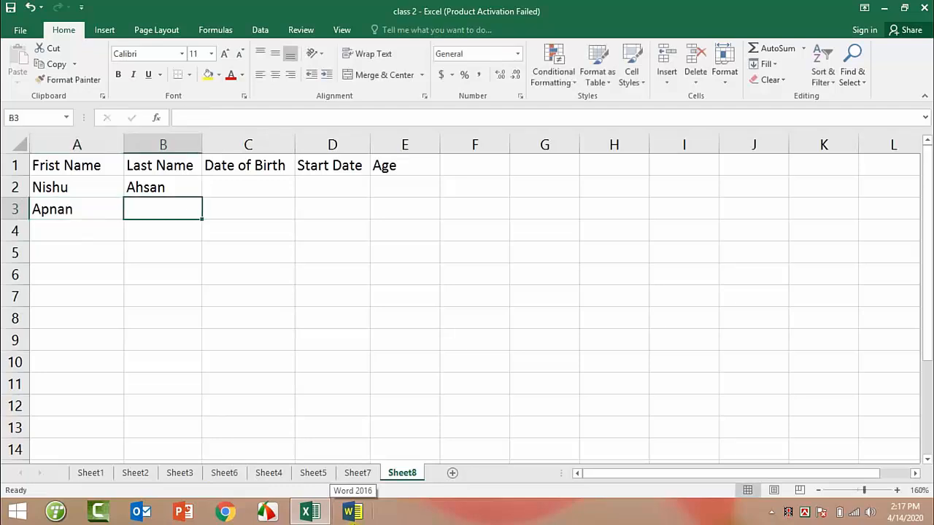
pyautogui.press('Return')
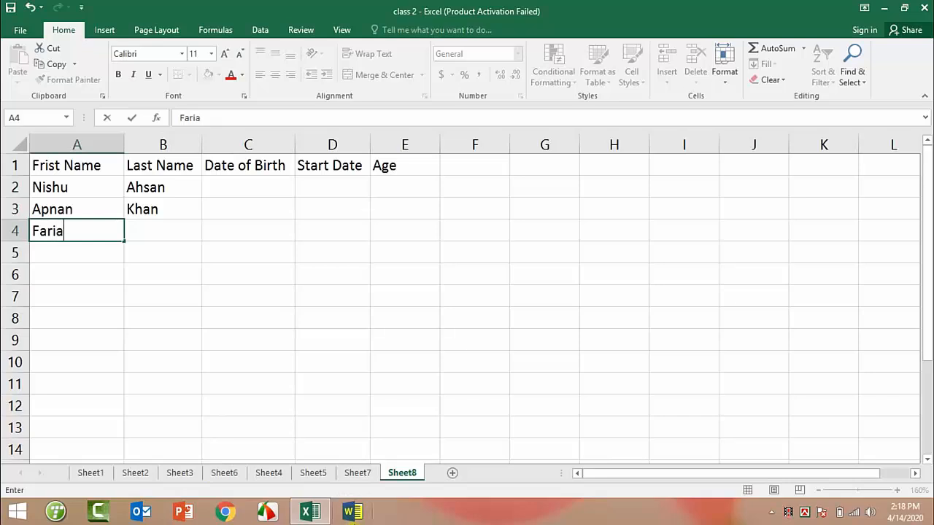
pyautogui.press('Tab')
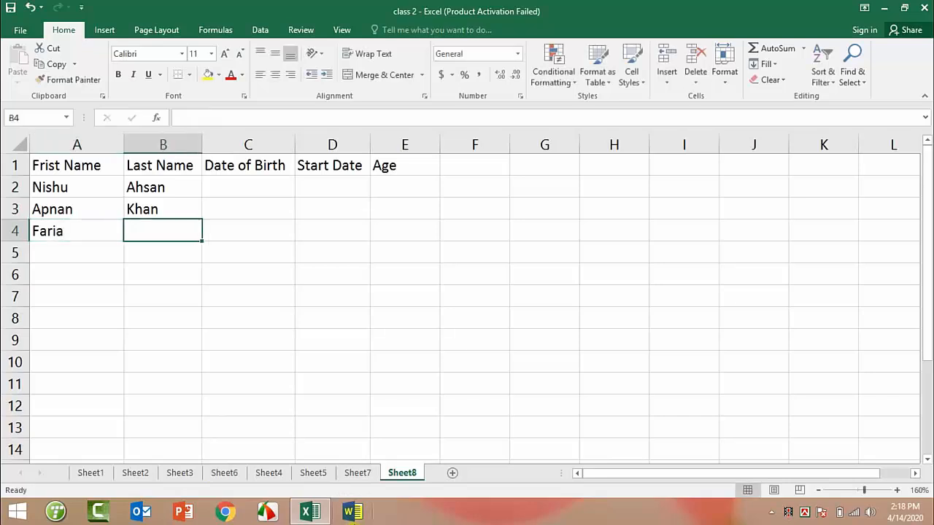
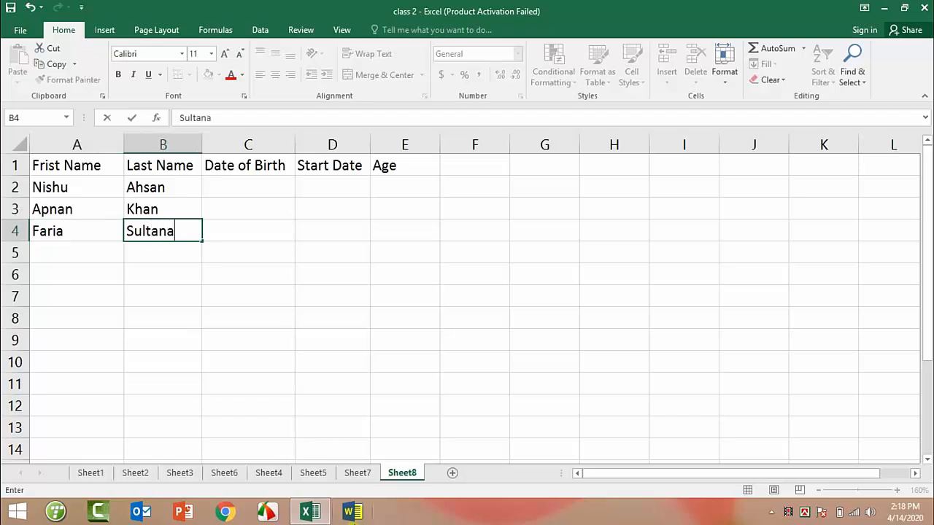
pyautogui.press('Down')
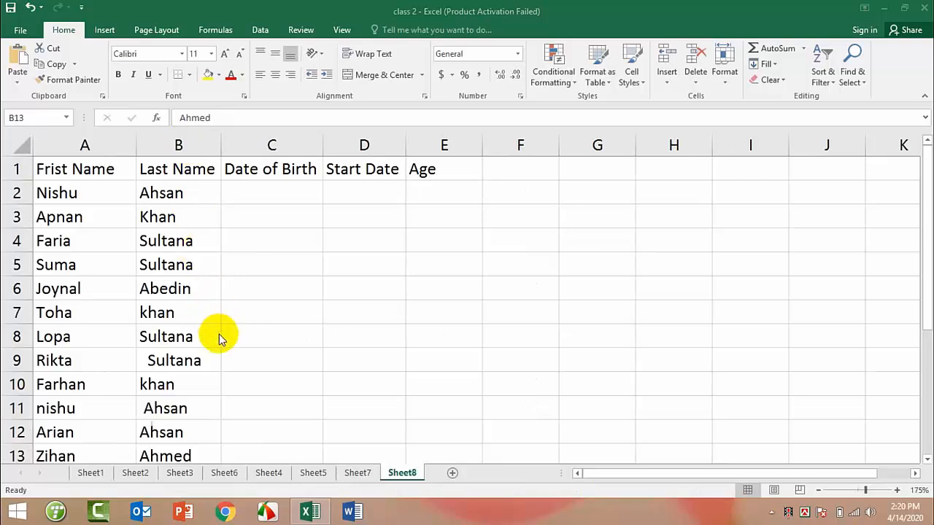
# Enter birth dates 5/2/1979, 2/6/1979 and 2/5/1956 down column C from C2.
pyautogui.click(245, 187)
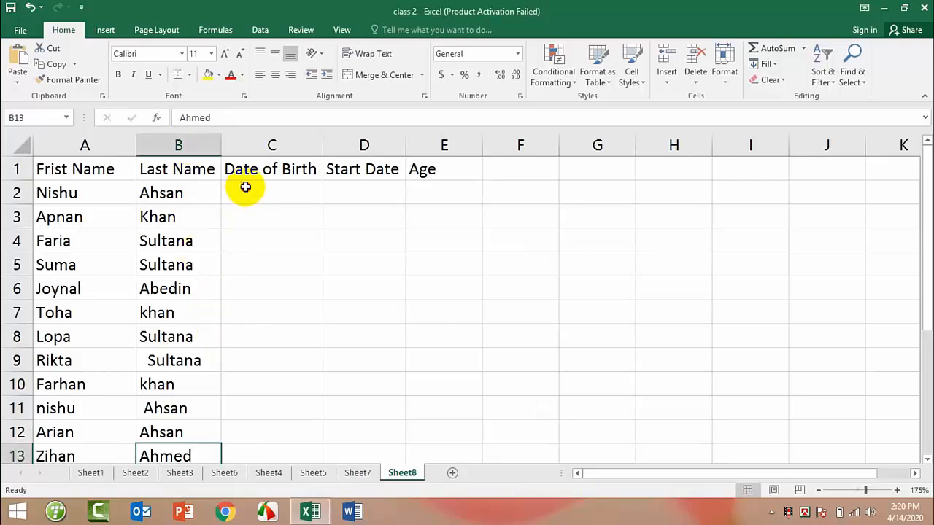
pyautogui.click(245, 187)
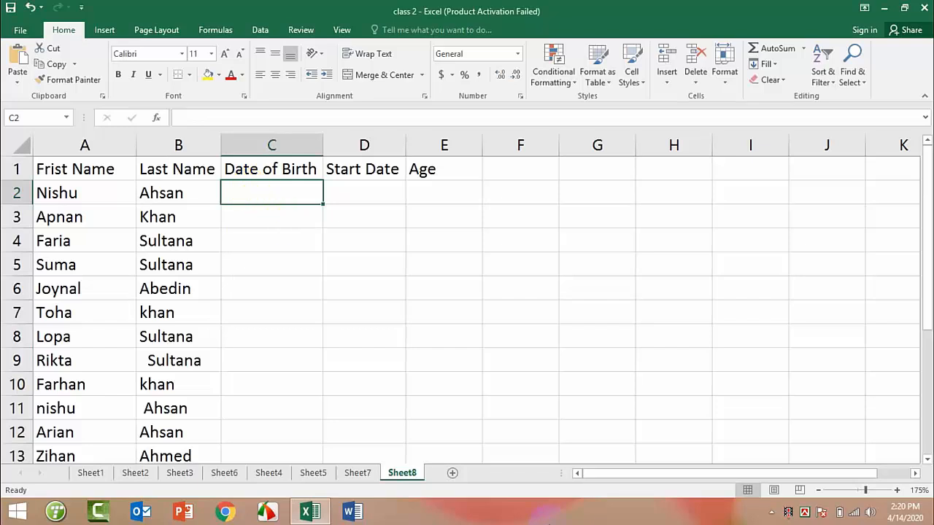
pyautogui.write('5/')
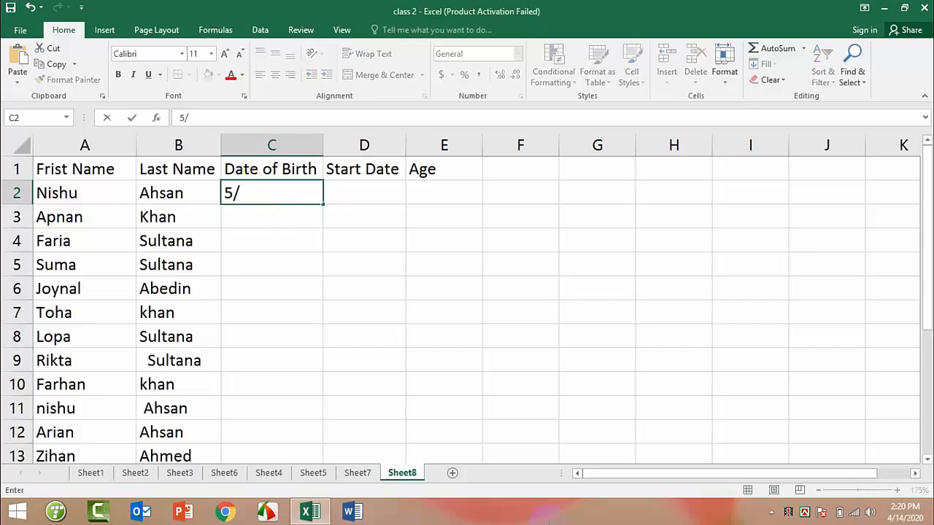
pyautogui.write('2/1979')
pyautogui.press('Return')
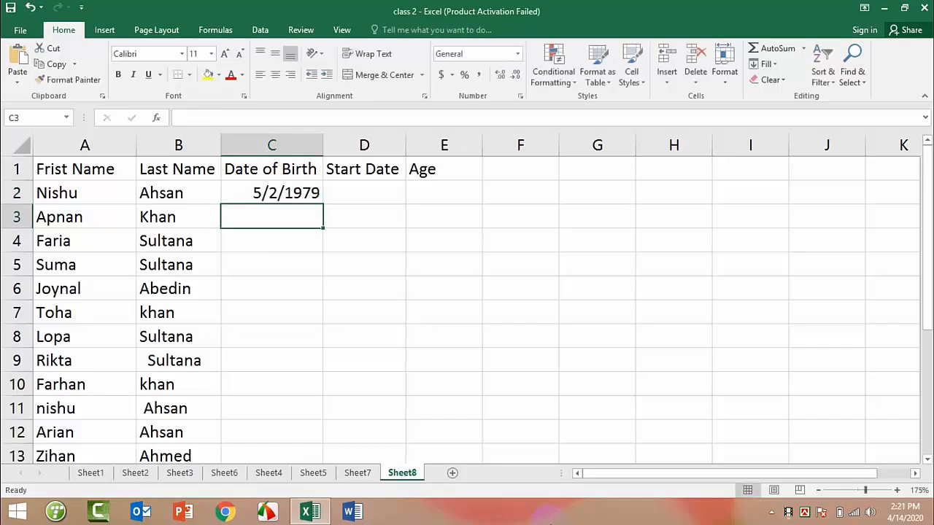
pyautogui.write('2/6/1979')
pyautogui.press('Return')
pyautogui.write('2/5/1956')
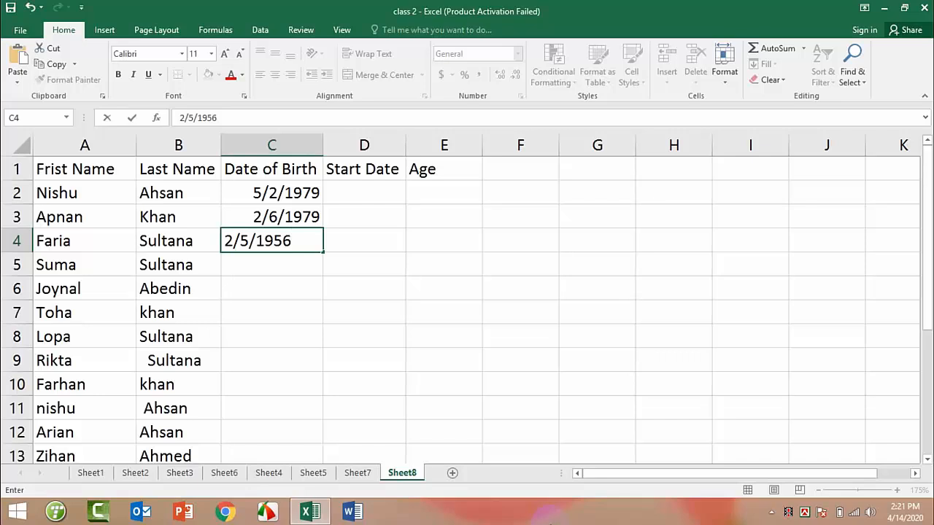
pyautogui.press('Return')
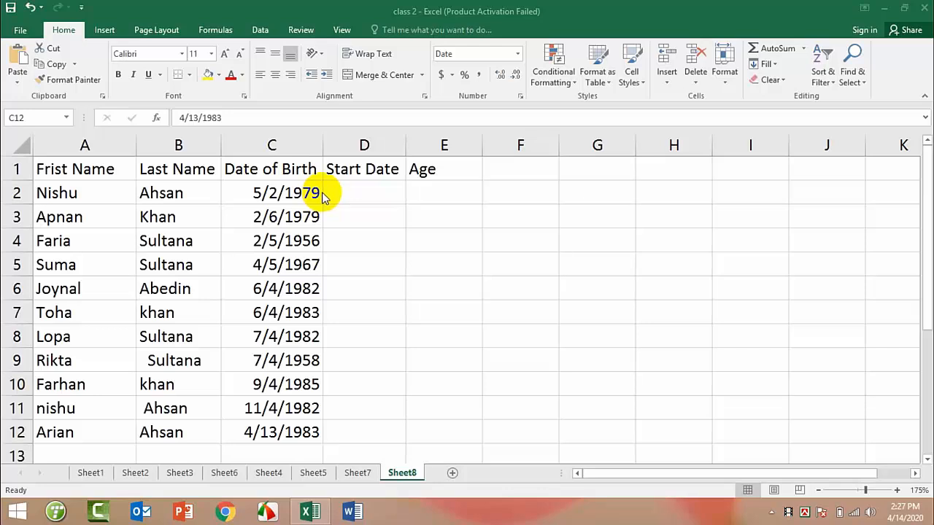
# Enter start dates 5/30/2011, 4/4/2015 and 4/14/2015 down column D from D2.
pyautogui.click(365, 190)
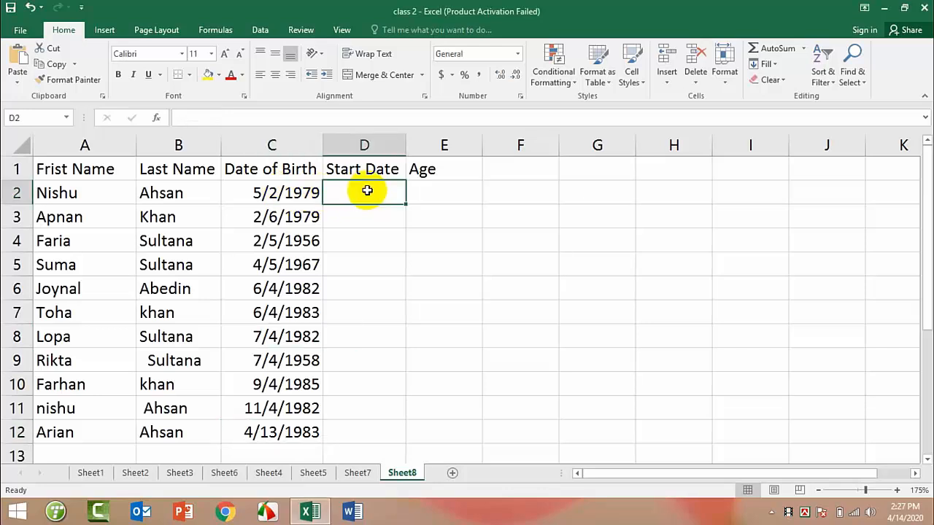
pyautogui.write('5/3')
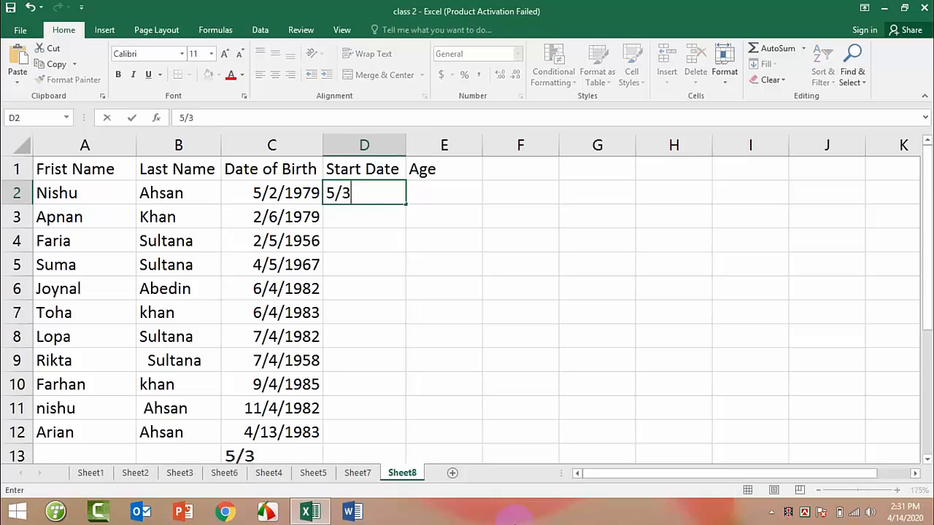
pyautogui.write('0/2011')
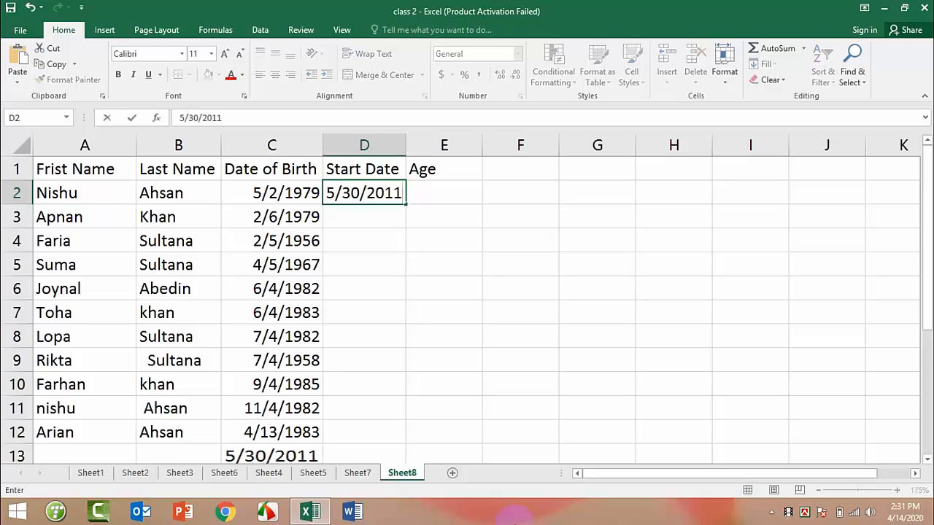
pyautogui.press('Return')
pyautogui.write('4/4/2015')
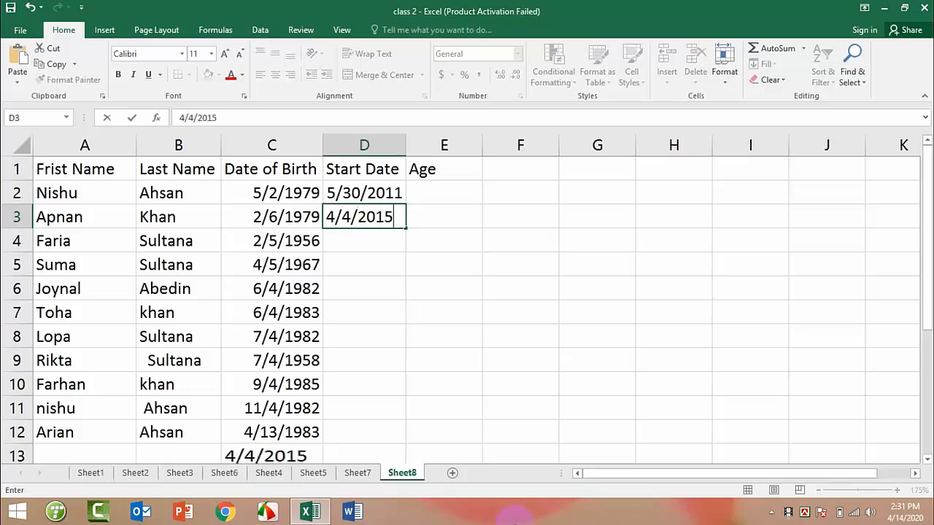
pyautogui.press('Return')
pyautogui.write('4/14')
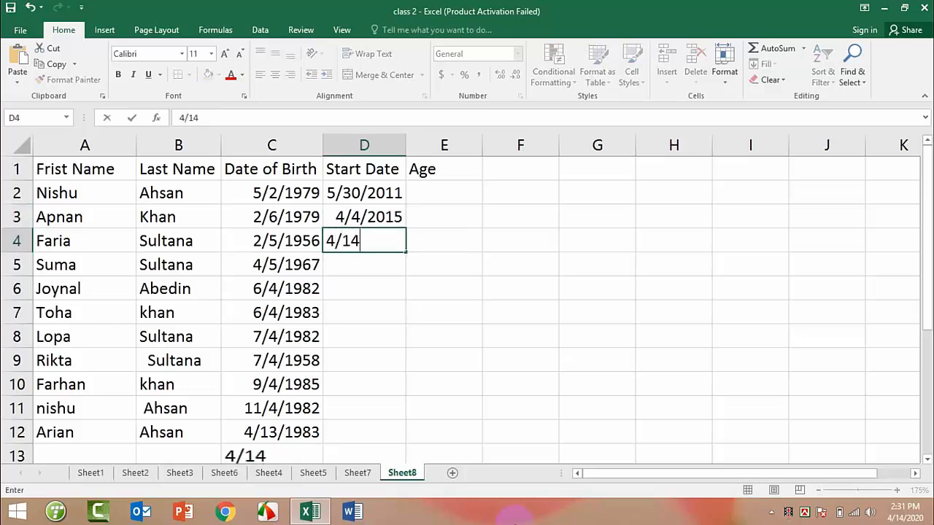
pyautogui.write('/2015')
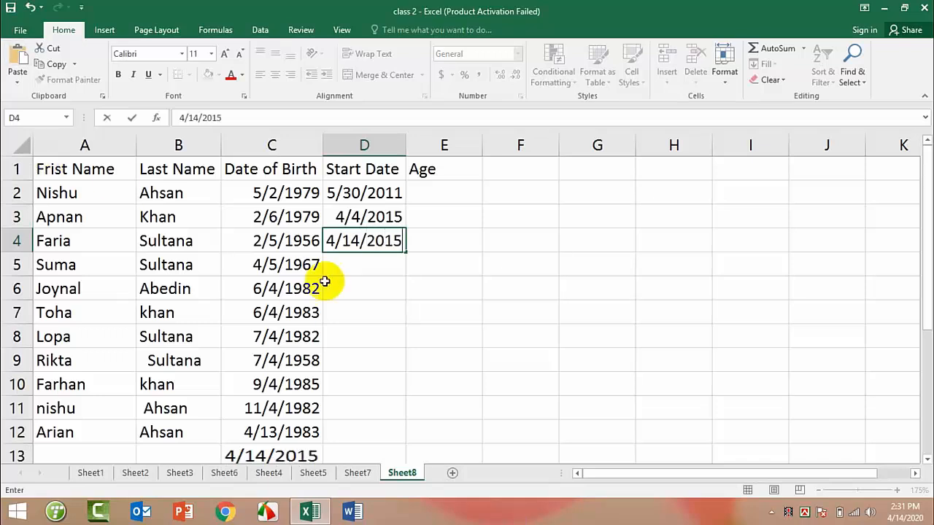
pyautogui.click(364, 260)
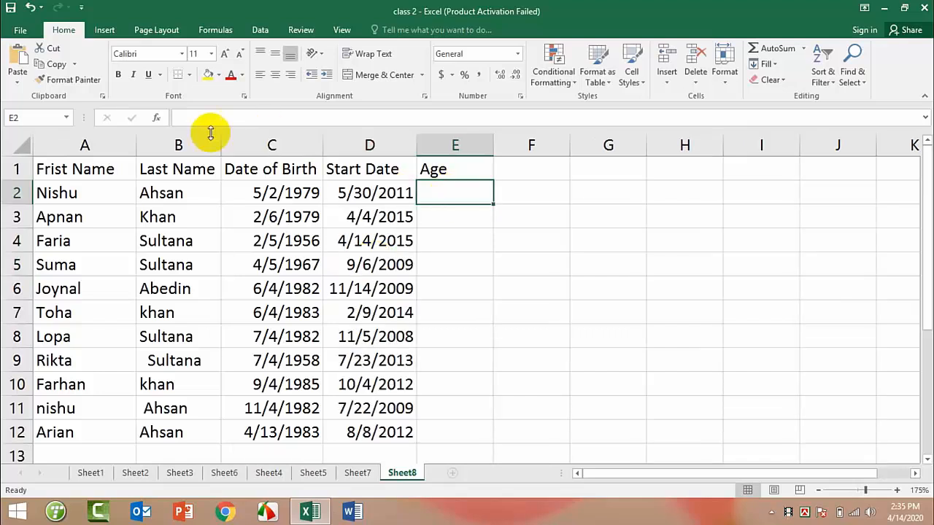
# Enter =DATEDIF(C2,D2,"Y")&"/"… in E2, joining years, months and days with slashes.
pyautogui.click(189, 118)
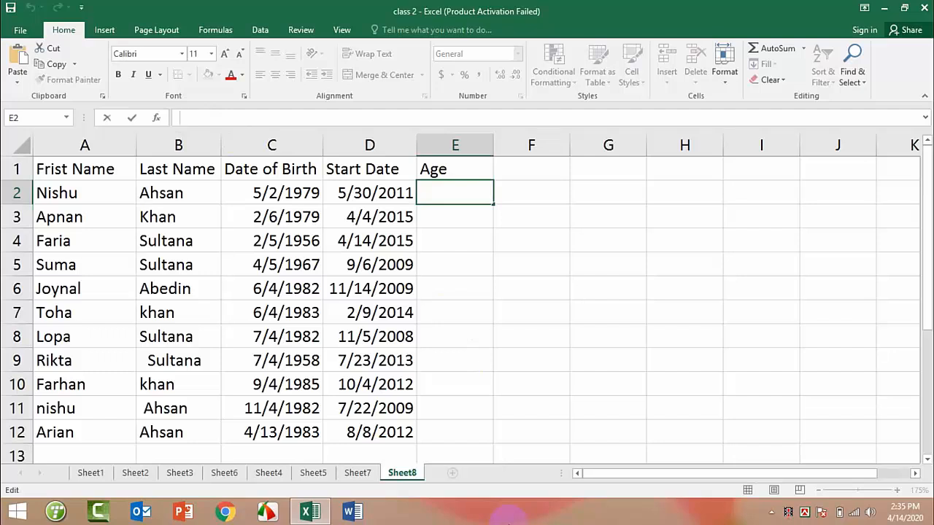
pyautogui.write('=')
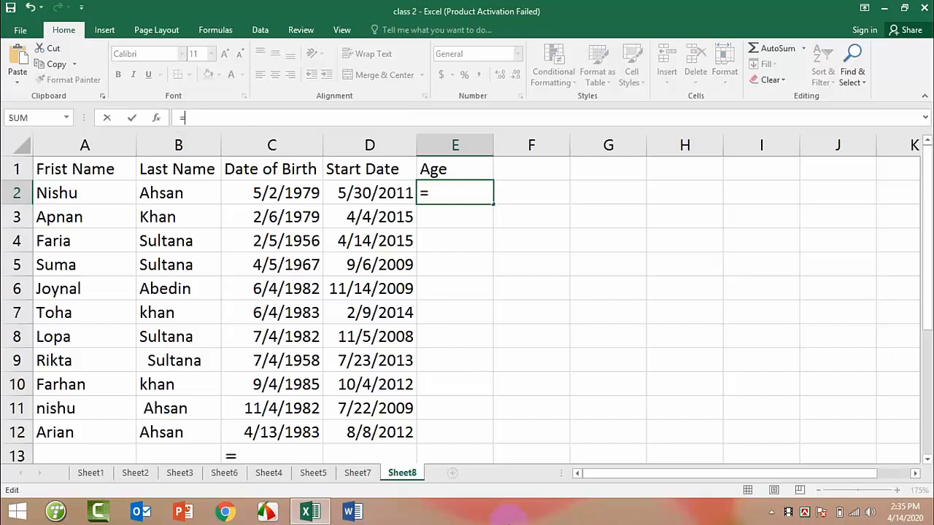
pyautogui.write('DAT')
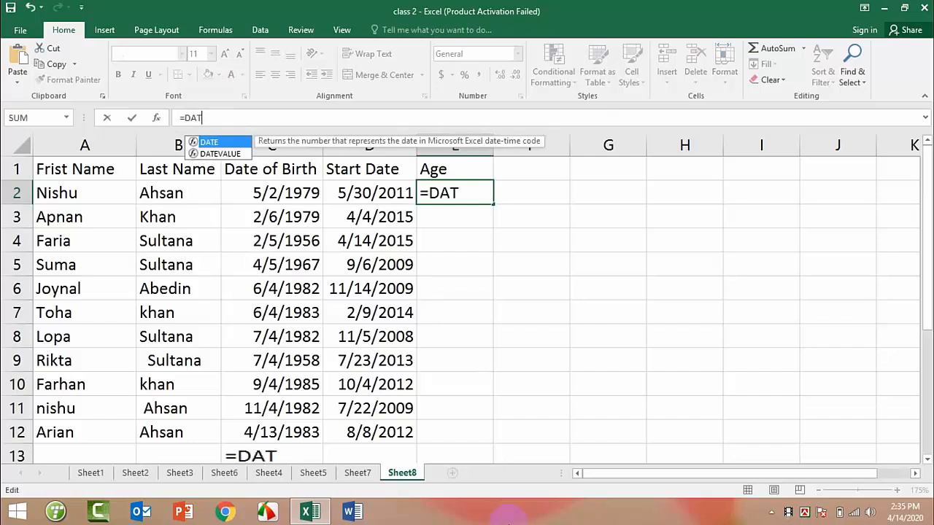
pyautogui.write('EDIF(')
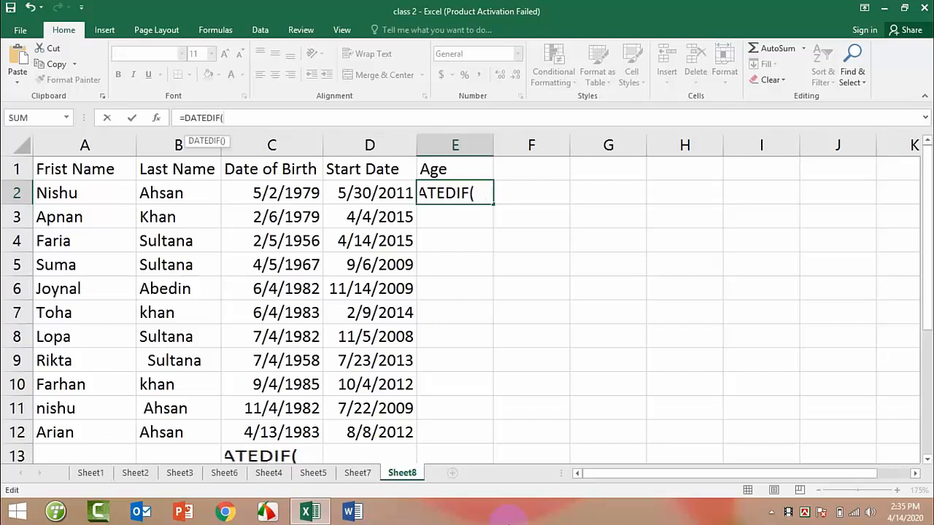
pyautogui.write('C2,D2')
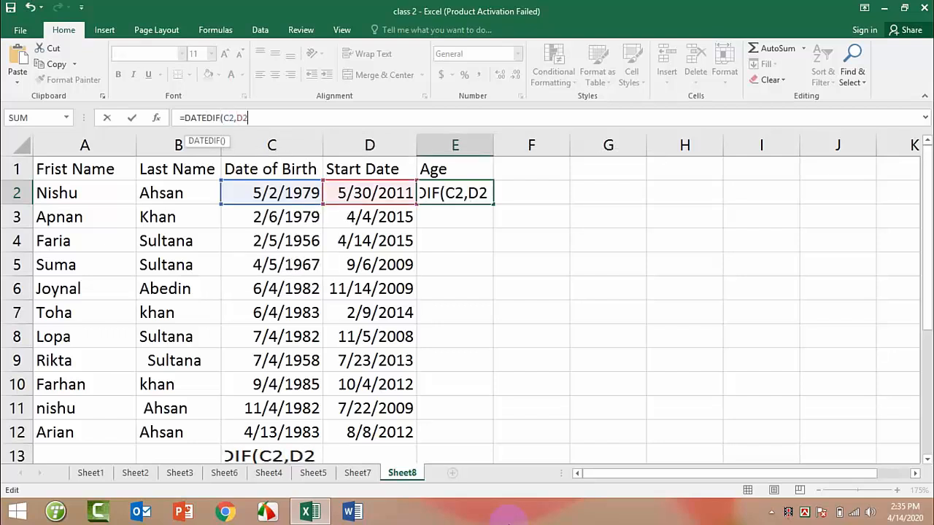
pyautogui.write(',')
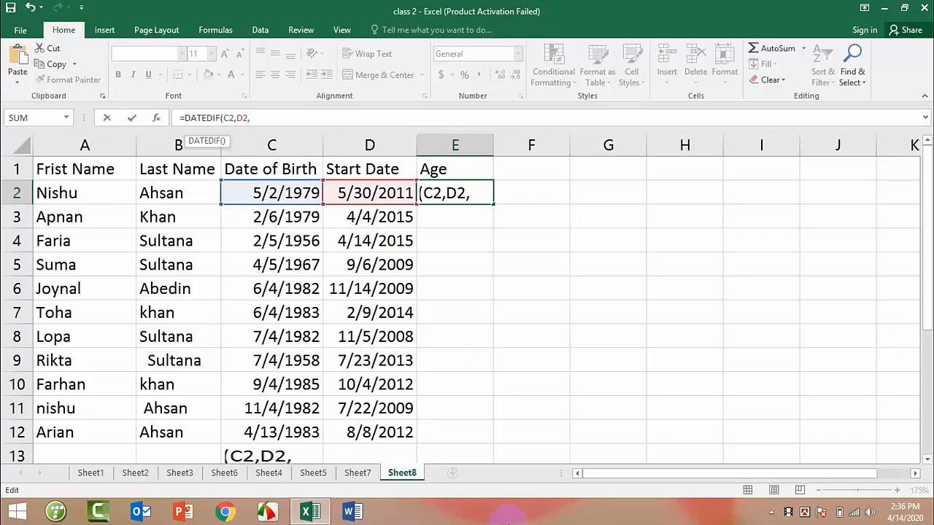
pyautogui.write('"y')
pyautogui.press('BackSpace')
pyautogui.write('Y",')
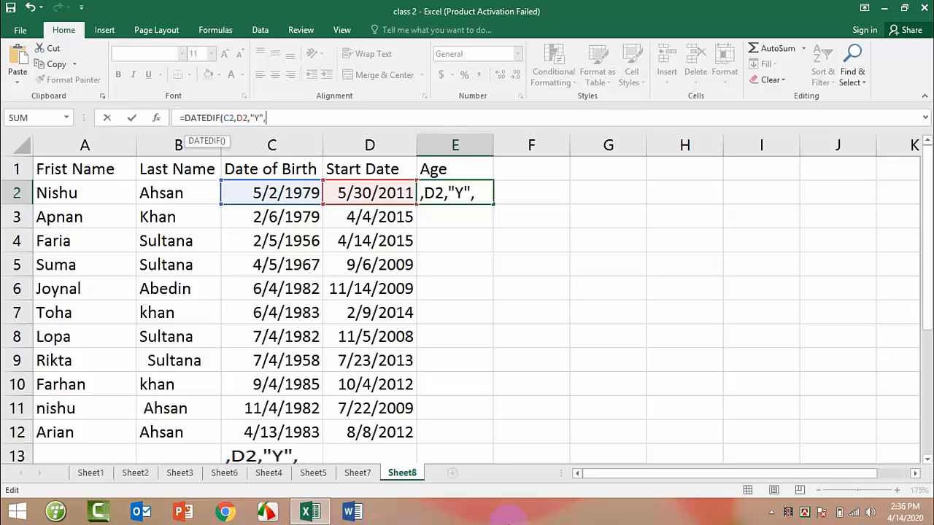
pyautogui.write(')')
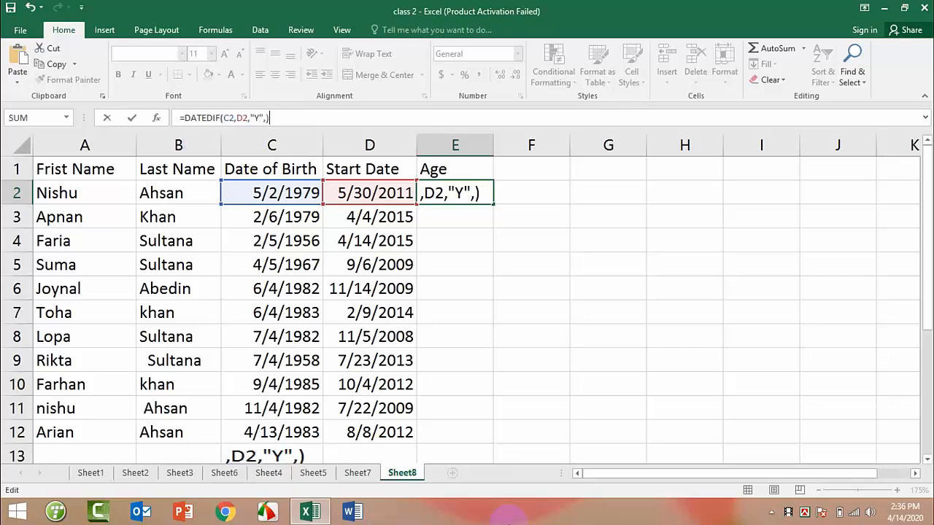
pyautogui.write('&"')
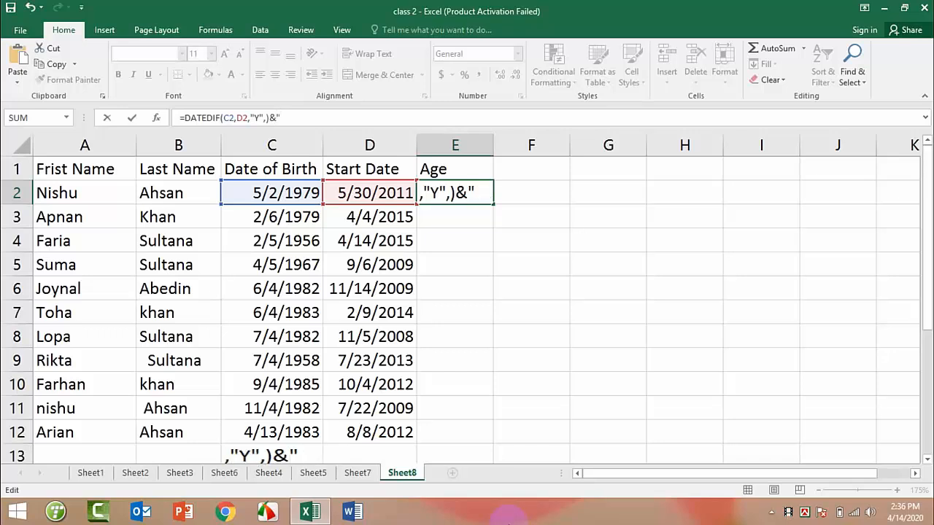
pyautogui.write('/"')
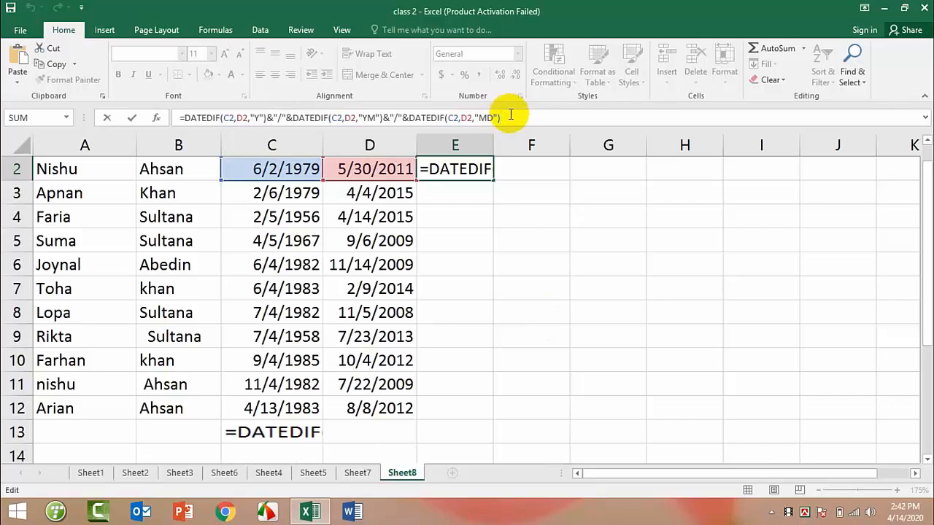
pyautogui.press('Return')
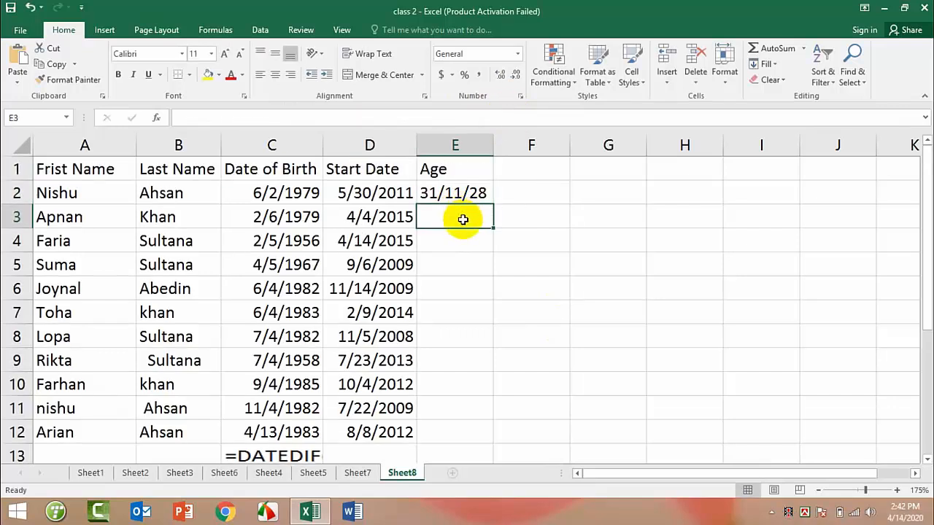
pyautogui.click(430, 196)
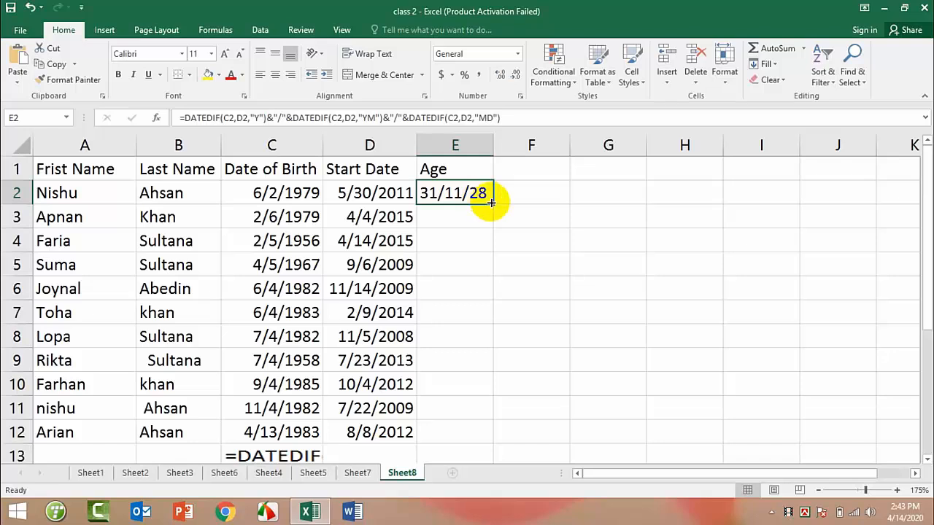
pyautogui.click(454, 212)
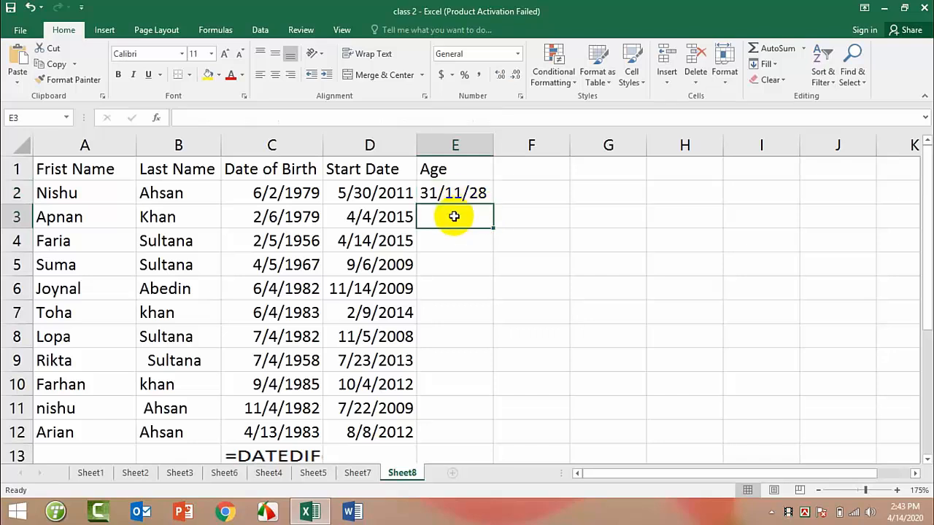
pyautogui.click(453, 194)
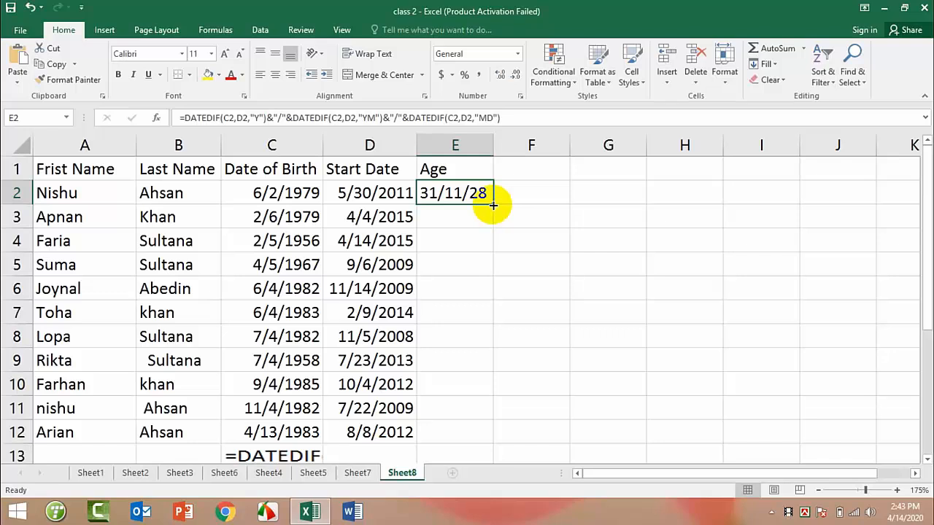
# Fill E2's age formula down to E12 and check the copied formula in E3.
pyautogui.moveTo(493, 206); pyautogui.dragTo(493, 440)
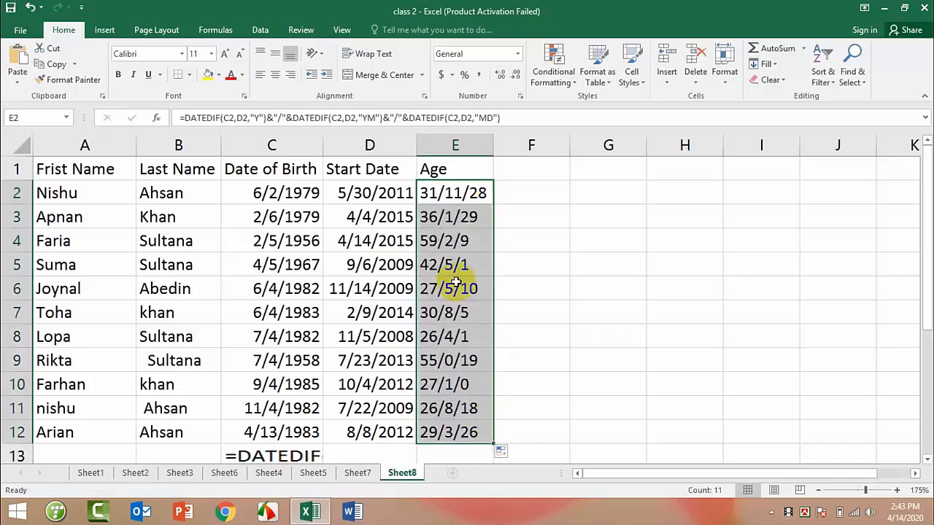
pyautogui.click(472, 215)
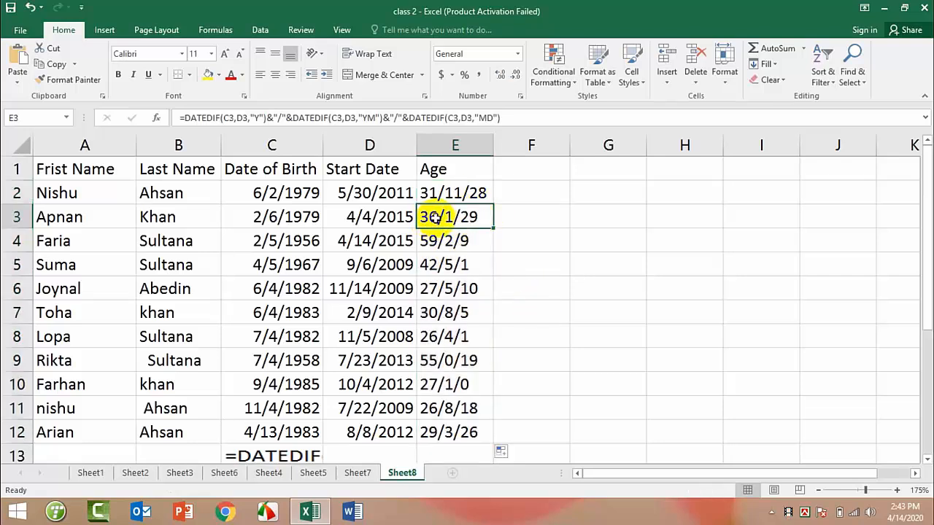